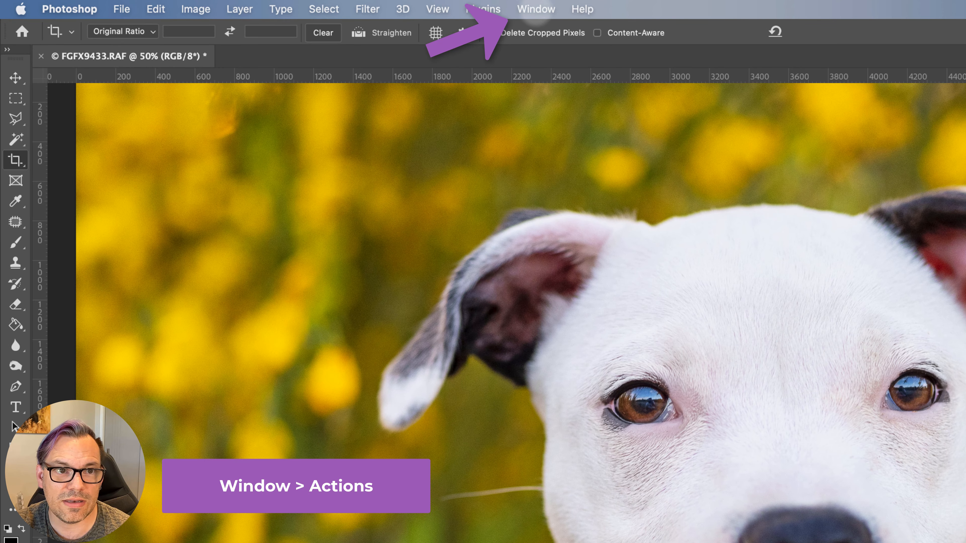
- Start recording a new action named "Sparkle Eyes" in the Glittereyes set
left_click(536, 9)
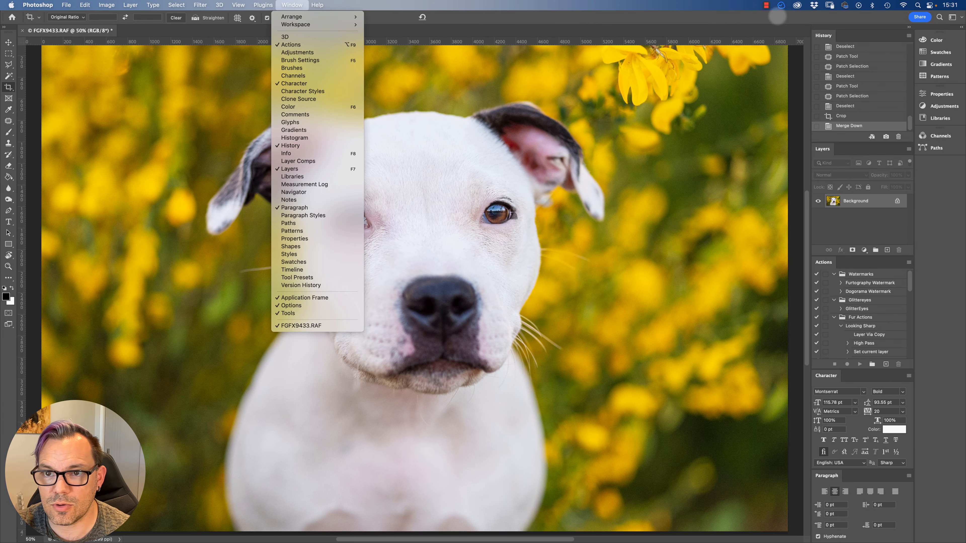
left_click(803, 29)
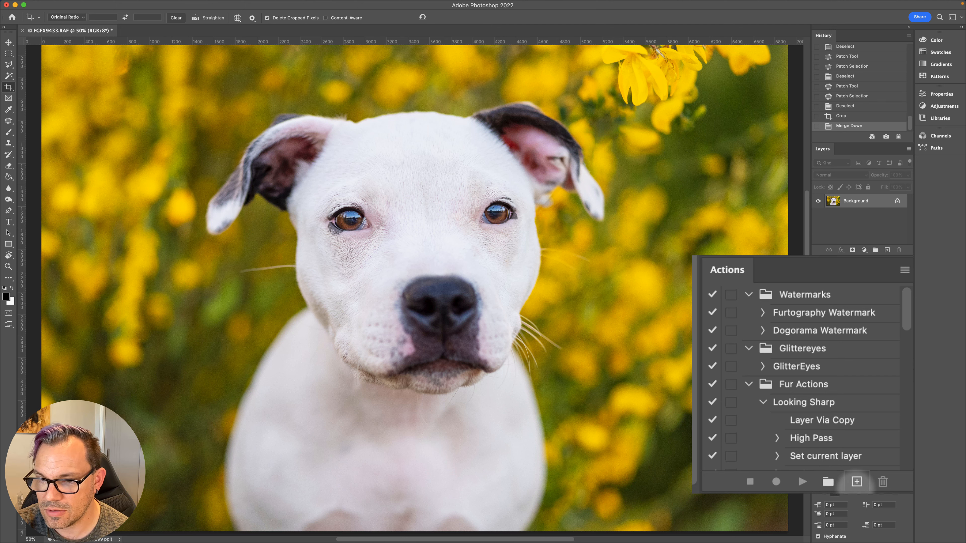
left_click(857, 481)
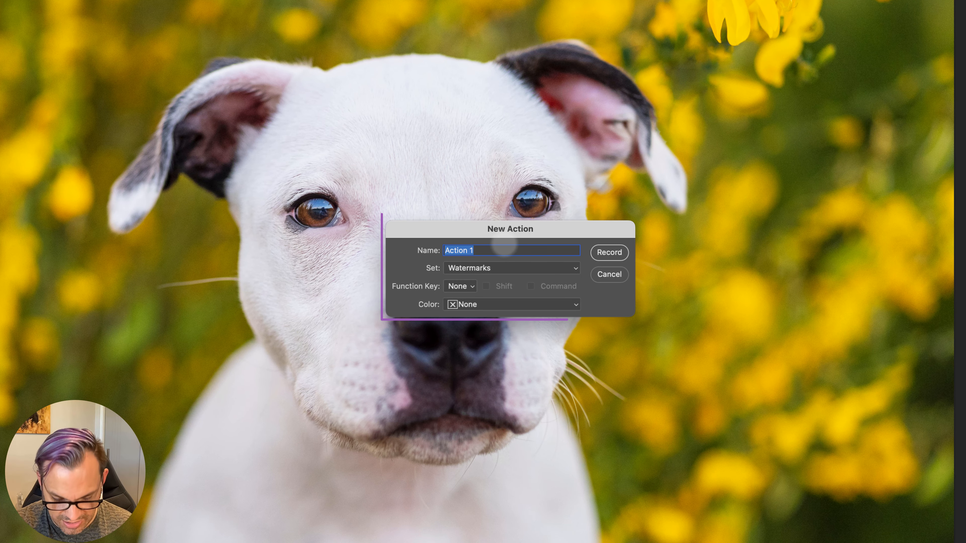
type("Sparkle Eyes")
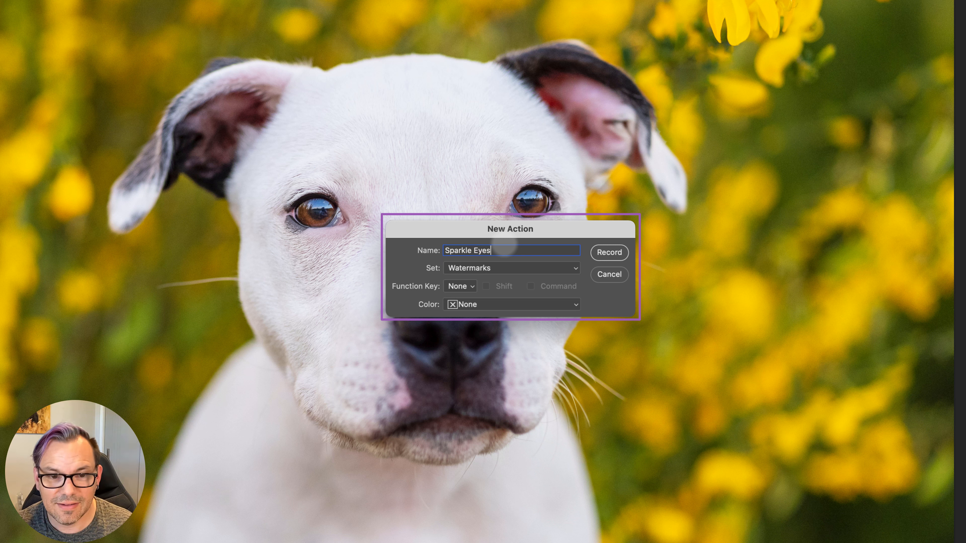
left_click(515, 269)
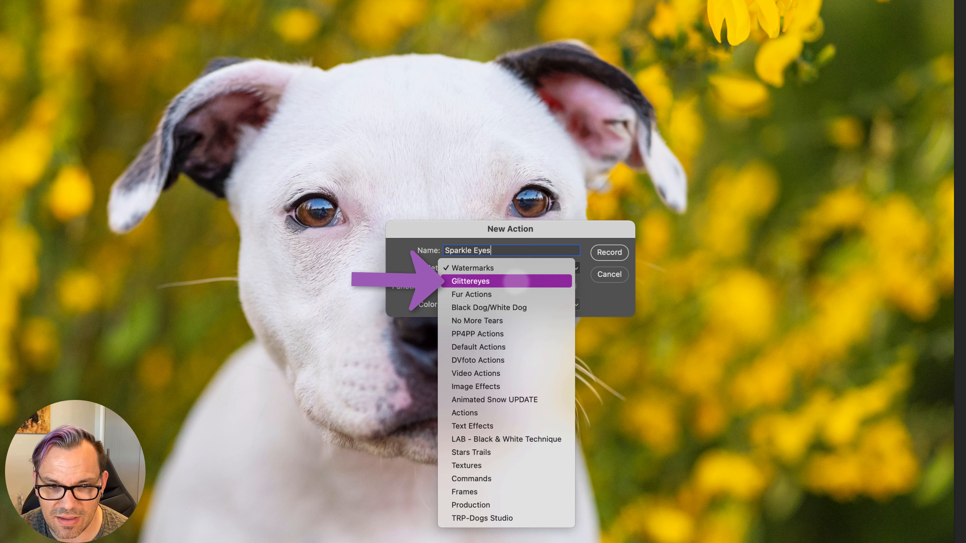
left_click(510, 281)
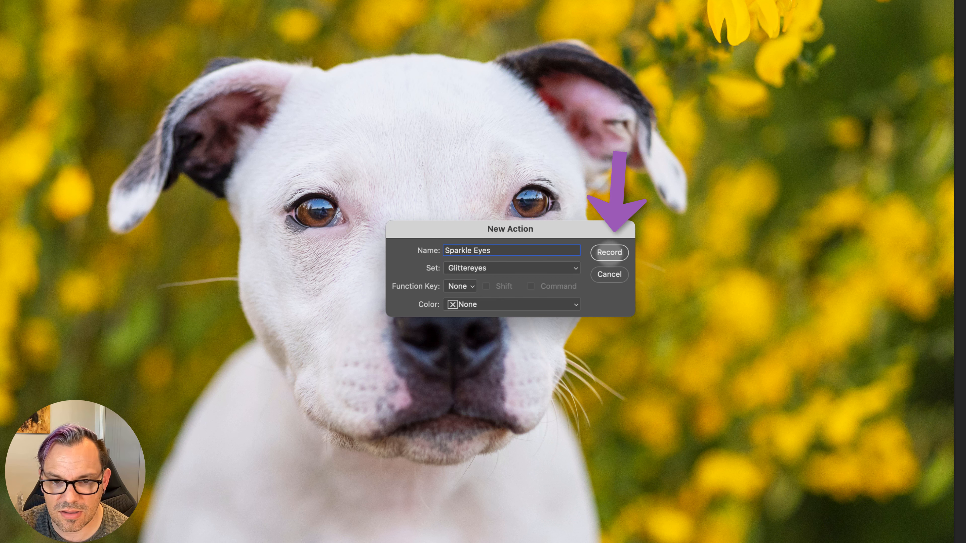
left_click(609, 252)
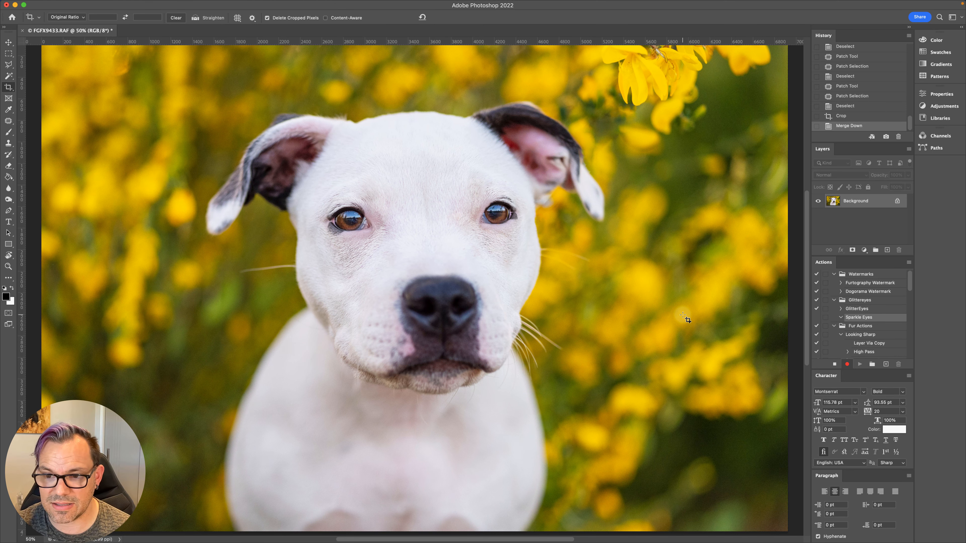
- Duplicate the Background layer and raise the copy's saturation to +13 with Hue/Saturation
key("super+j")
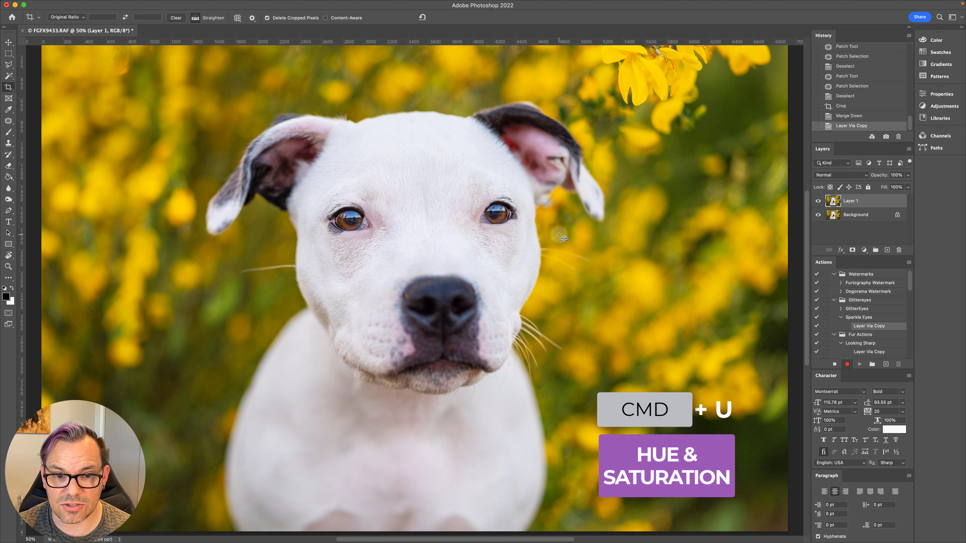
key("super+u")
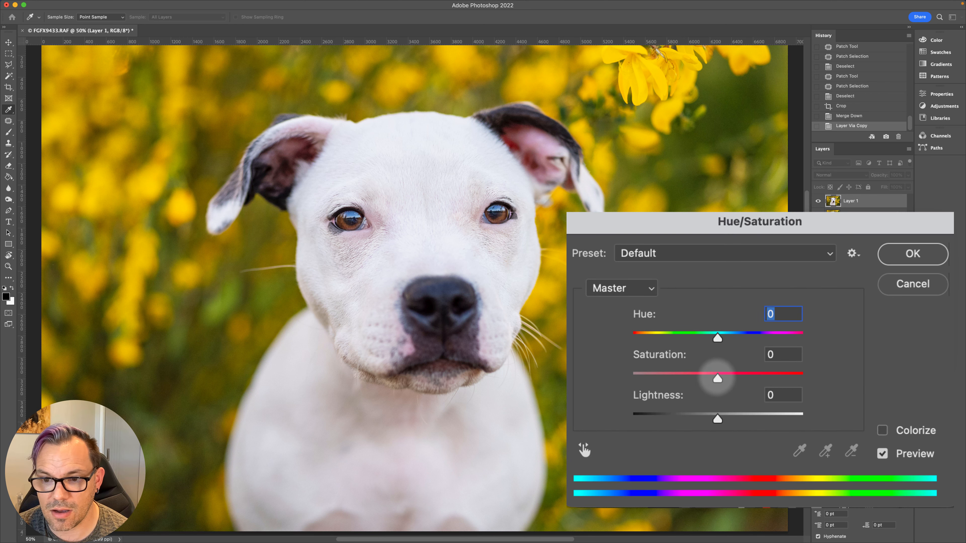
left_click(719, 378)
left_click_drag(718, 378, 727, 378)
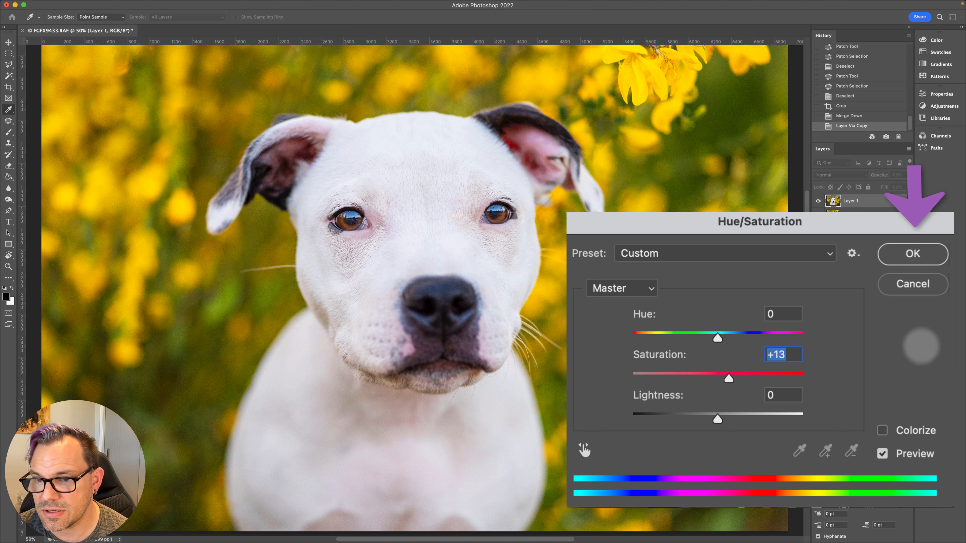
left_click(912, 254)
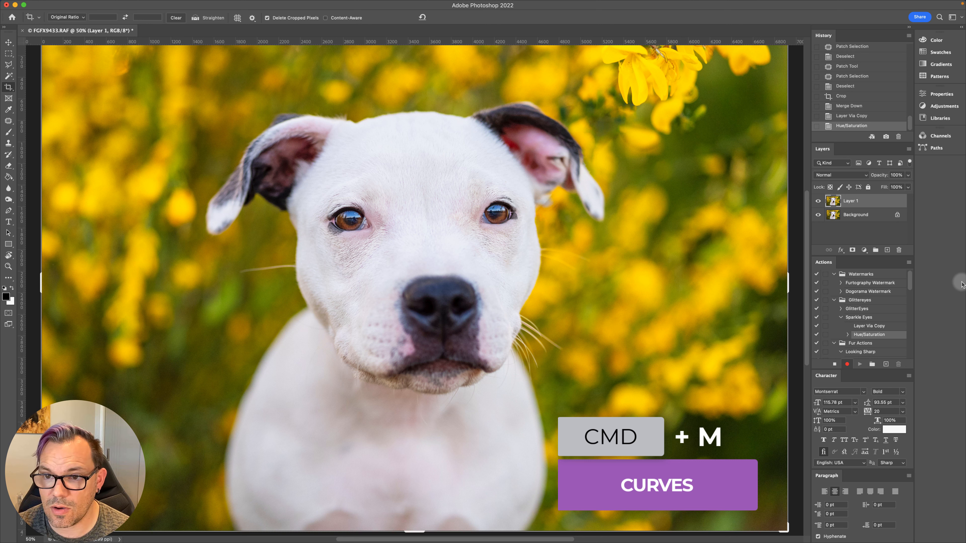
- Brighten Layer 1 with a midtone Curves point at input 118, output 139, and give it an inverted layer mask
key("super+m")
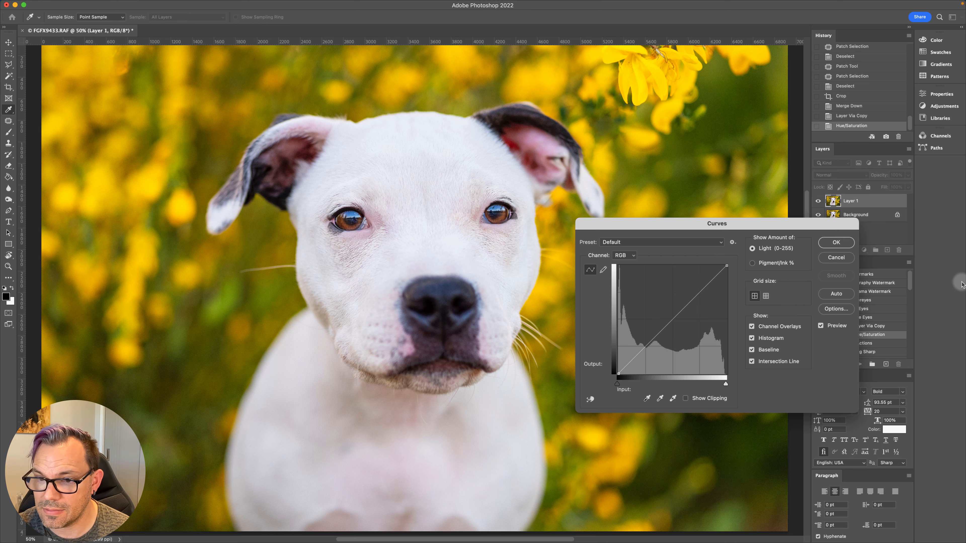
left_click_drag(670, 322, 669, 314)
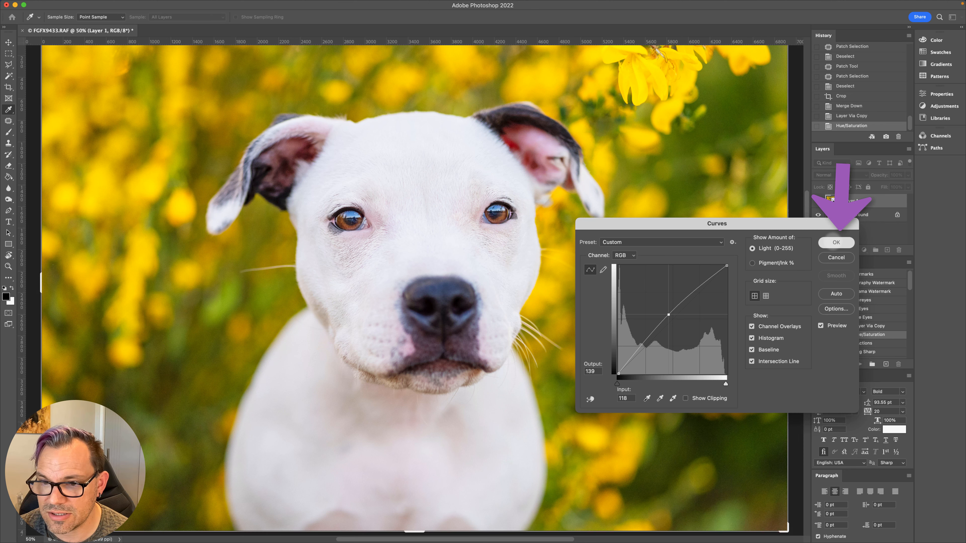
left_click(836, 242)
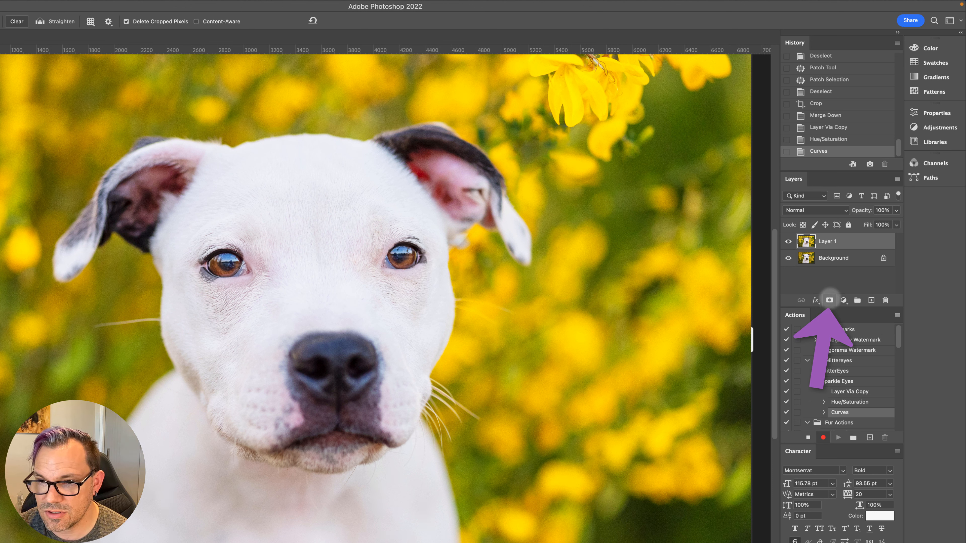
left_click(829, 300)
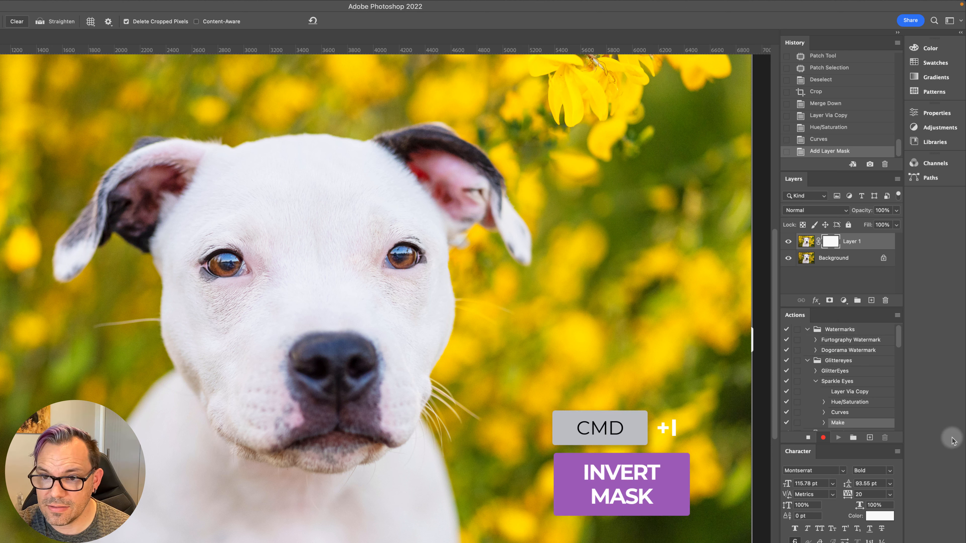
key("cmd+i")
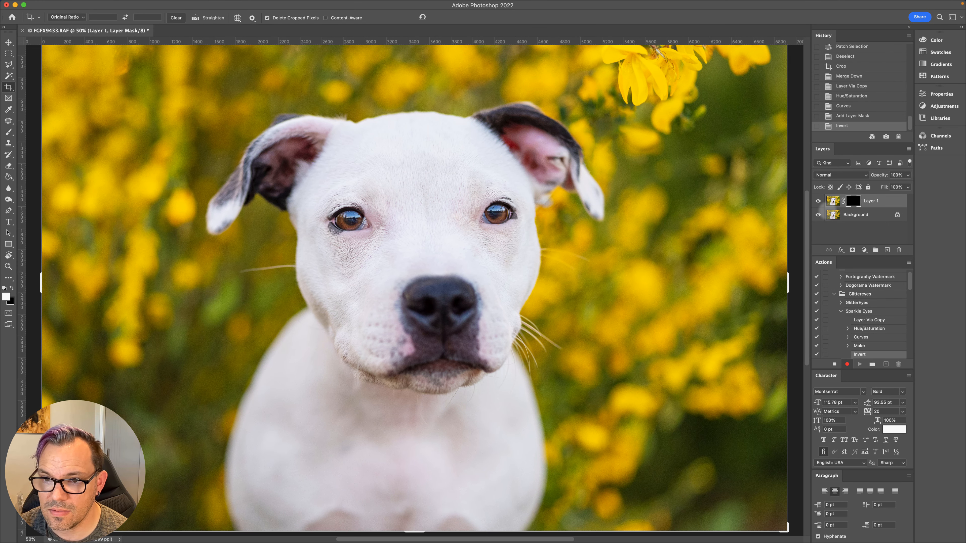
- Duplicate the Background layer again and move the copy to the top of the layer stack
left_click(835, 216)
key("super+j")
left_click_drag(836, 215, 835, 196)
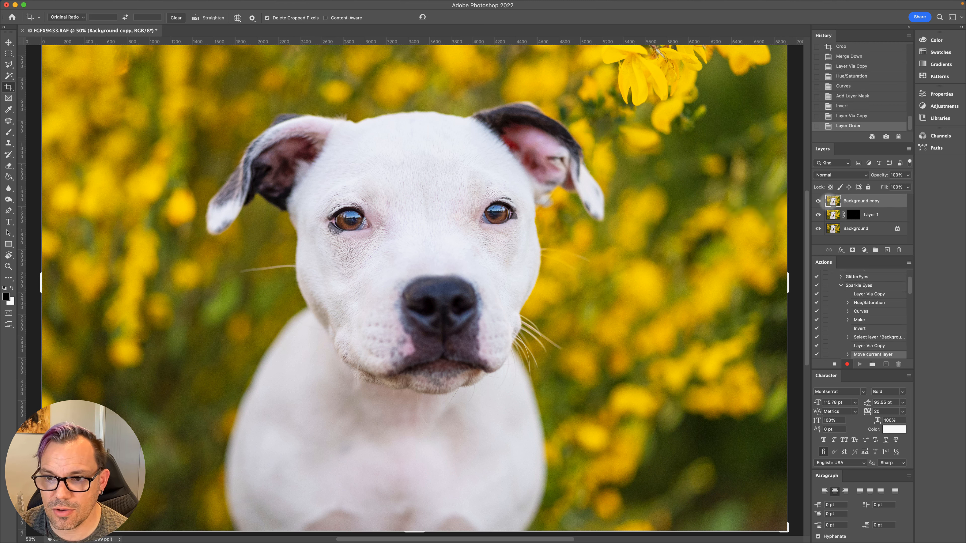
- Apply a High Pass filter with an 8.0 pixel radius to the Background copy and set its blend mode to Overlay
mouse_move(250, 2)
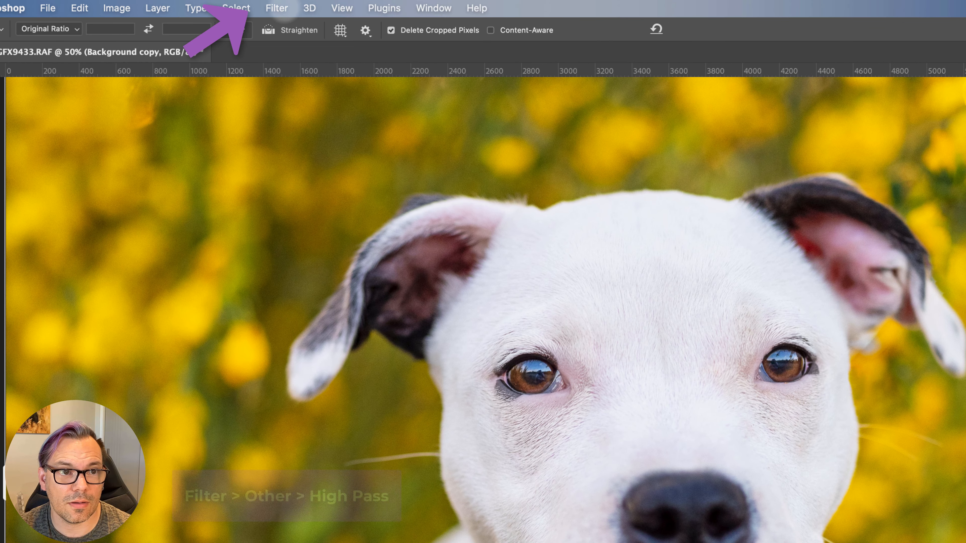
left_click(277, 8)
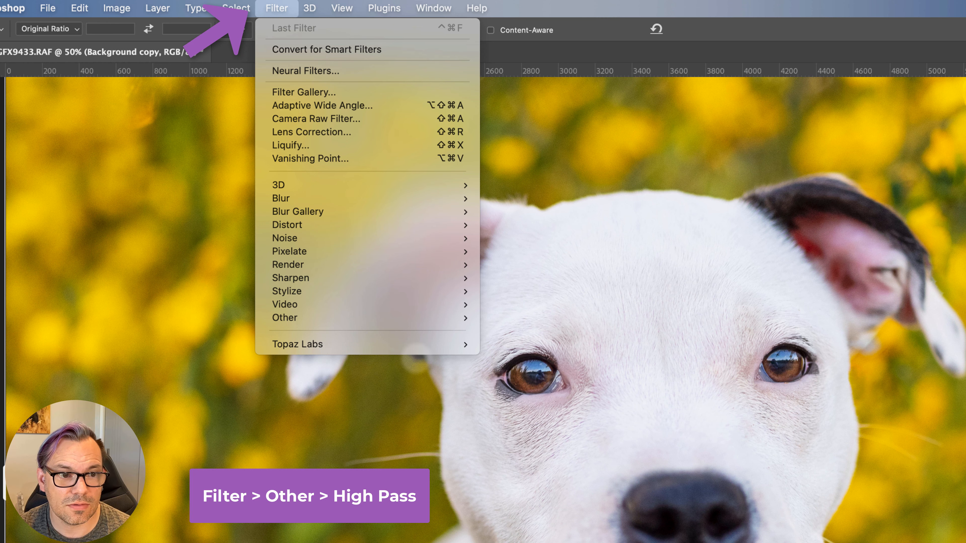
mouse_move(407, 319)
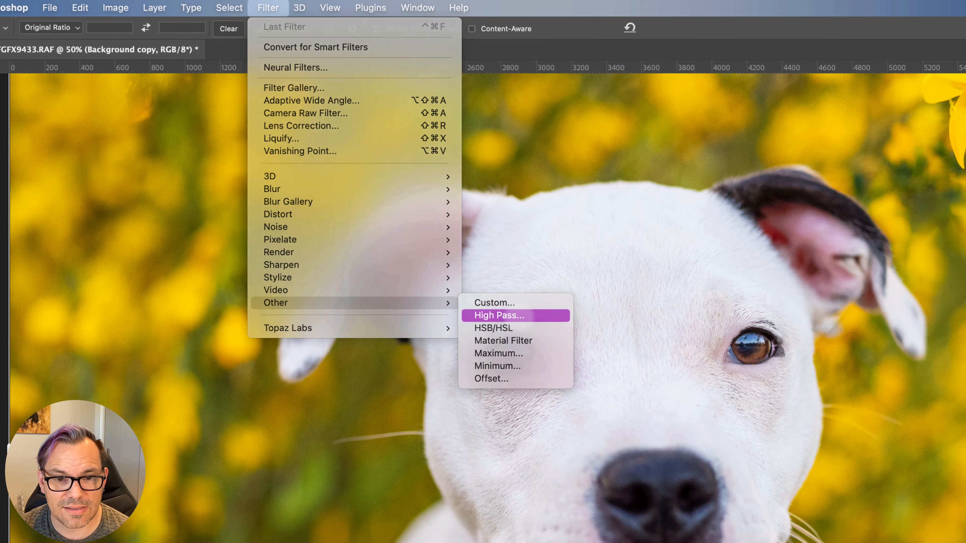
left_click(519, 331)
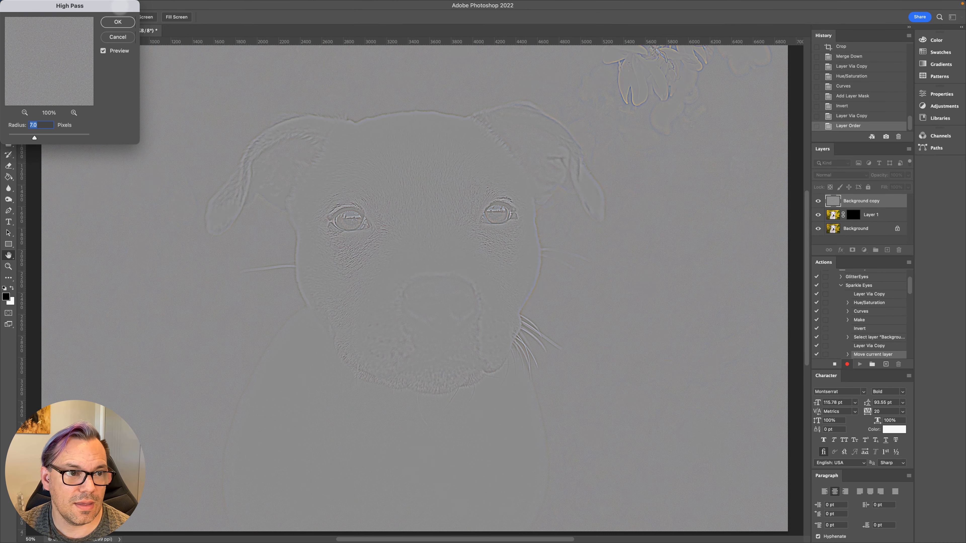
left_click_drag(76, 5, 748, 231)
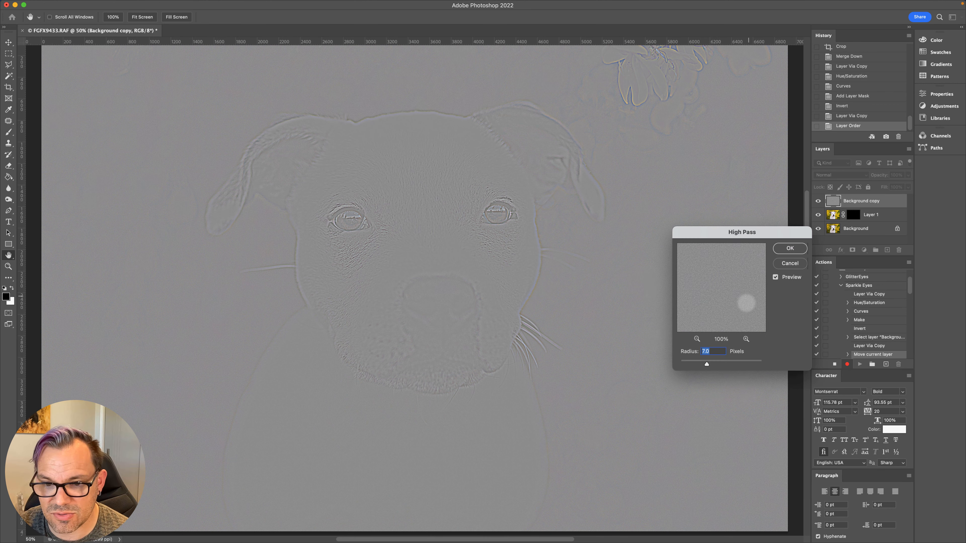
left_click_drag(707, 363, 708, 364)
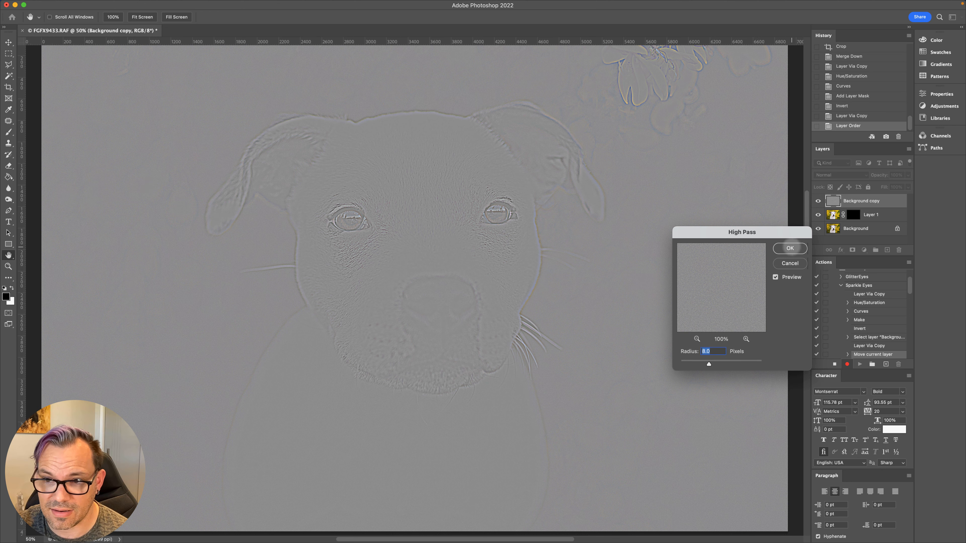
left_click(790, 248)
key("c")
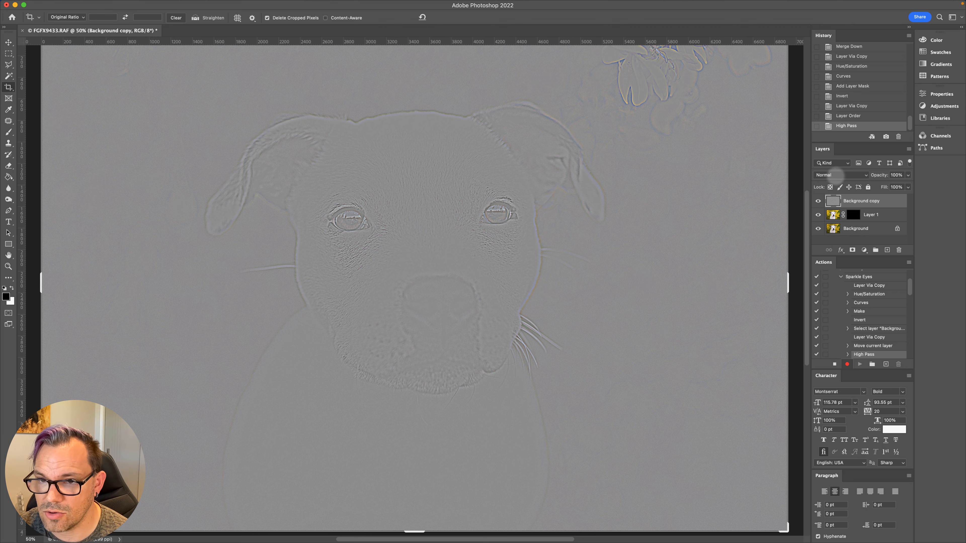
left_click(838, 175)
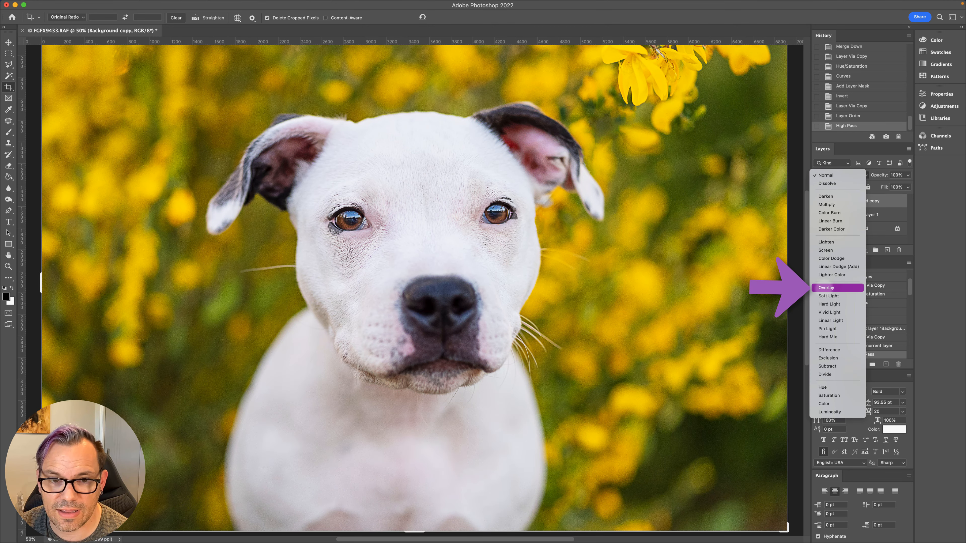
left_click(829, 288)
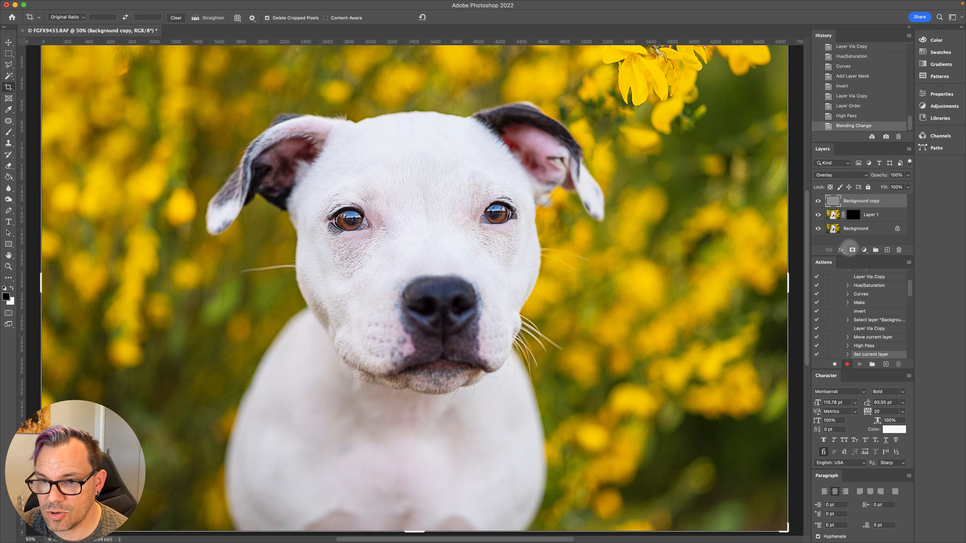
- Add an inverted layer mask to the Background copy and stop recording the action
left_click(851, 250)
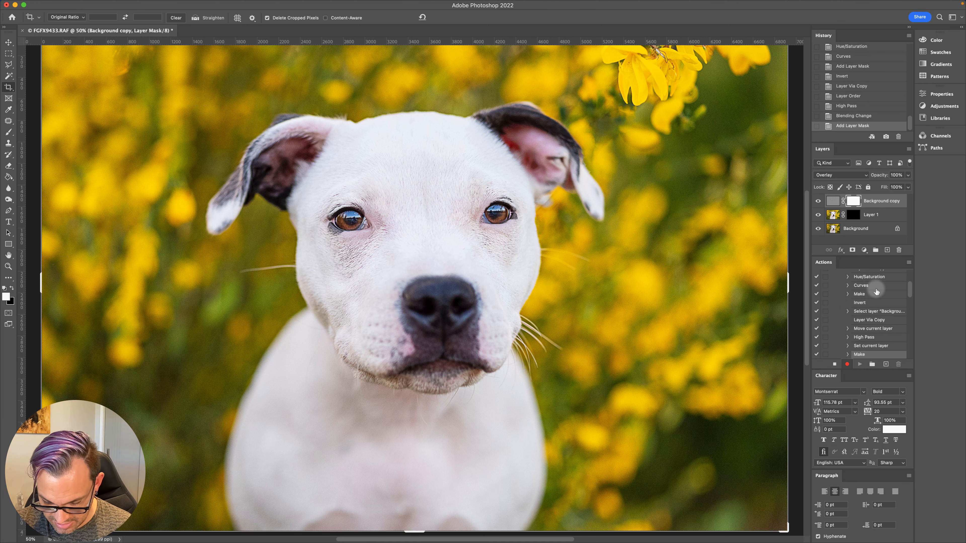
key("super+i")
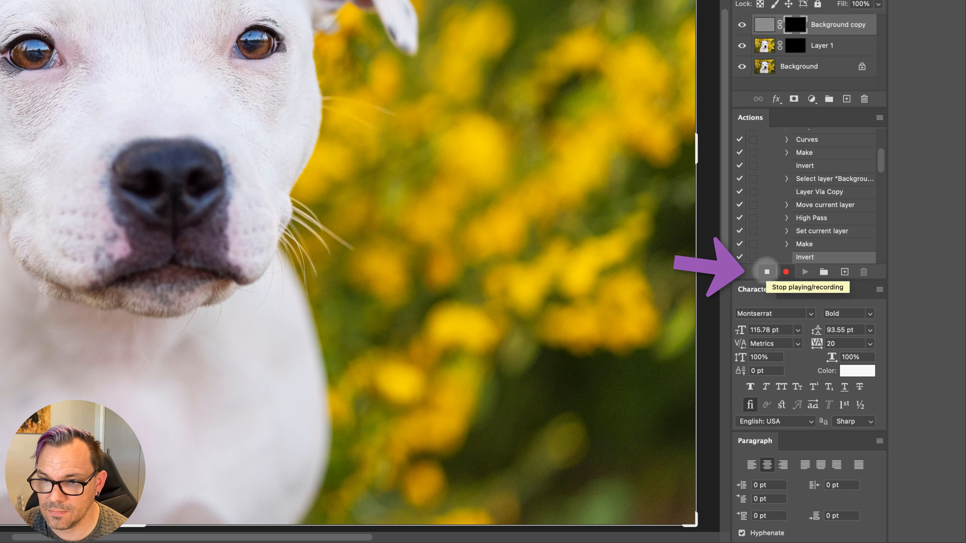
left_click(766, 271)
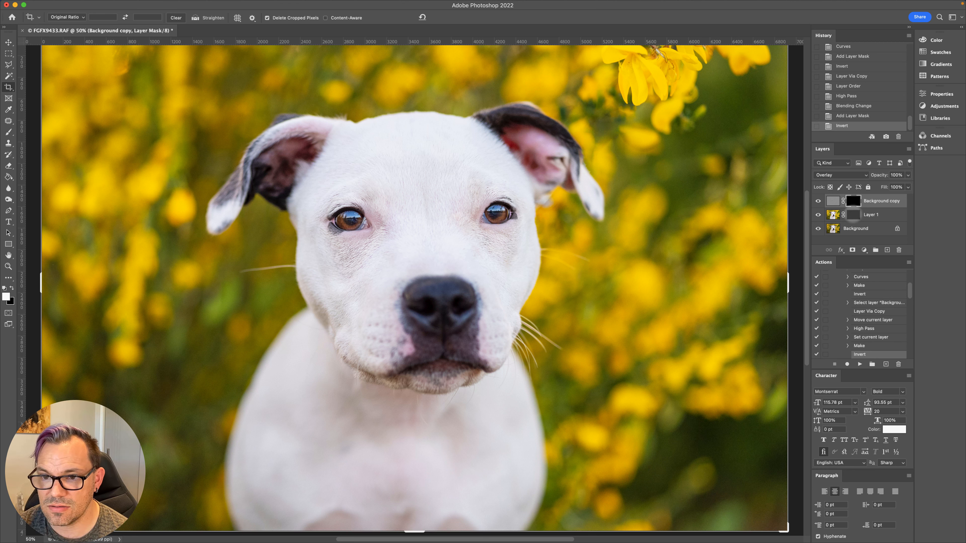
- Paint white over both of the dog's eyes on Layer 1's mask using a reduced Brush size
left_click(853, 214)
key("b")
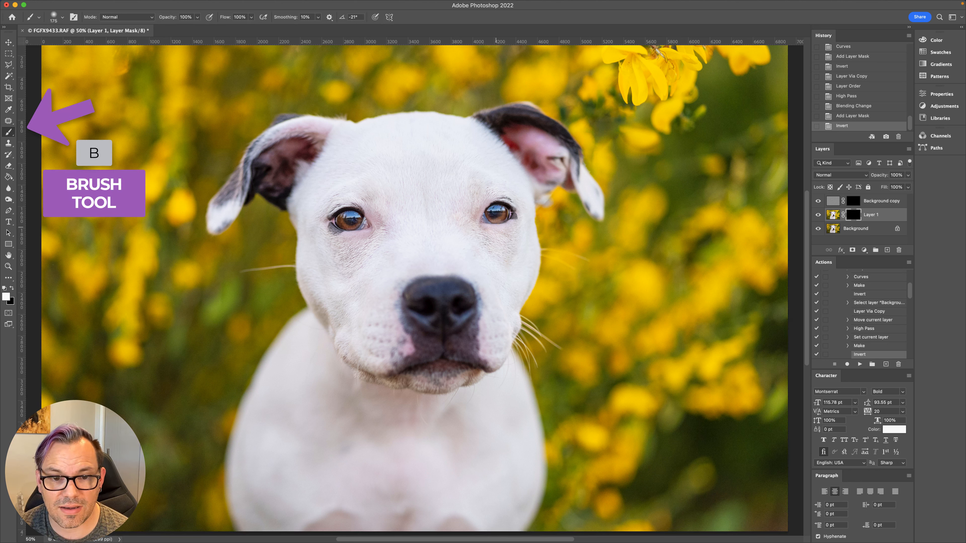
key("bracketleft")
key("bracketleft")
key("bracketleft")
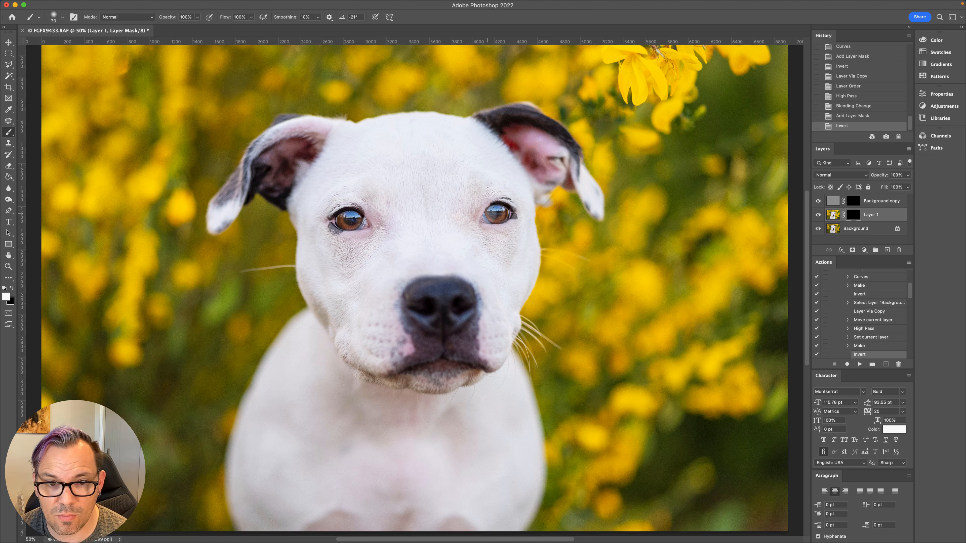
left_click(498, 218)
left_click(503, 218)
left_click(494, 219)
left_click(490, 217)
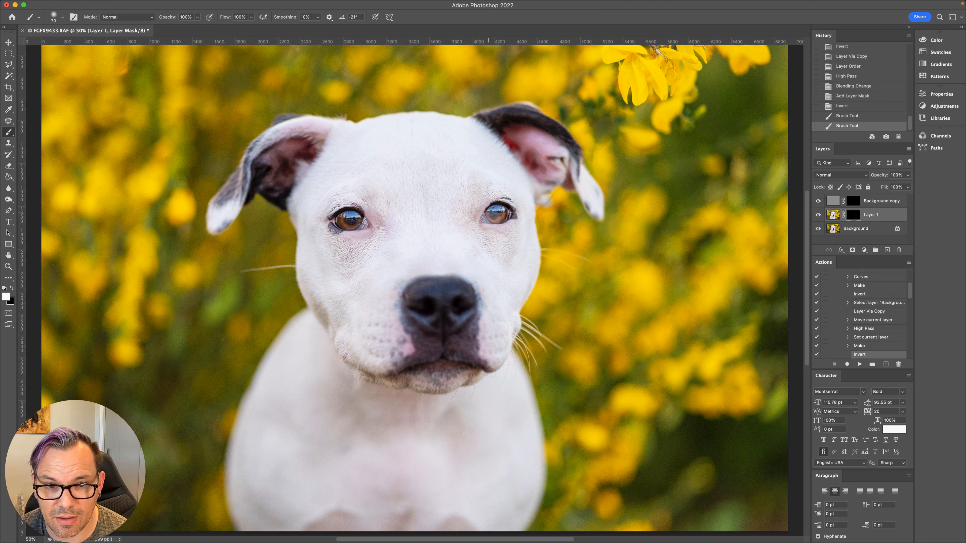
left_click(501, 218)
left_click(493, 220)
left_click(496, 211)
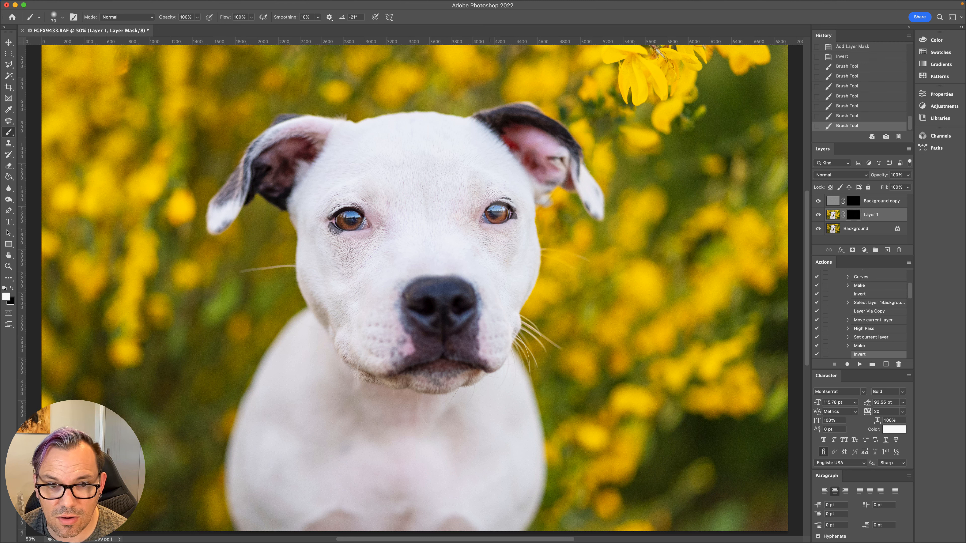
left_click_drag(382, 209, 352, 215)
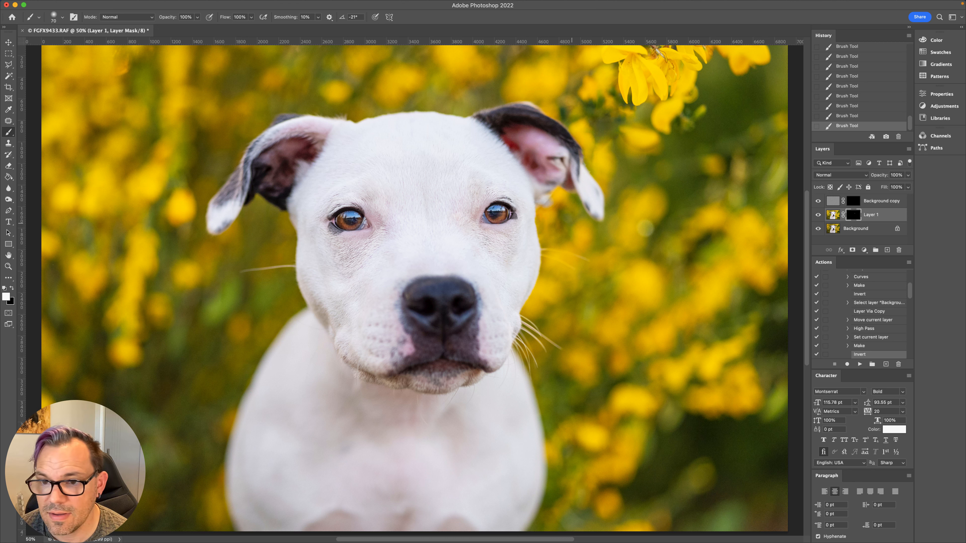
- Paint white over both of the dog's eyes on the Background copy's mask with the Brush enlarged to 150 px
left_click(853, 201)
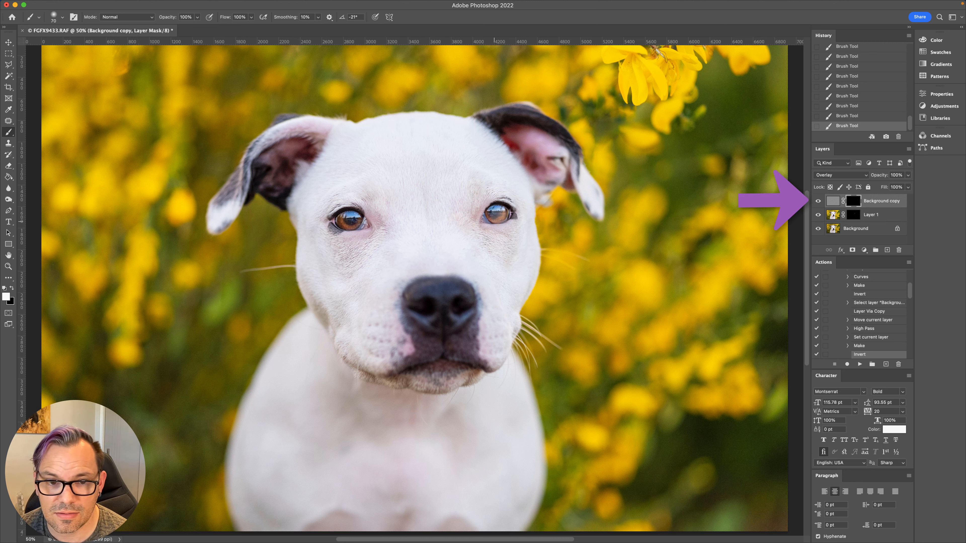
key("bracketright")
key("bracketright")
key("bracketright")
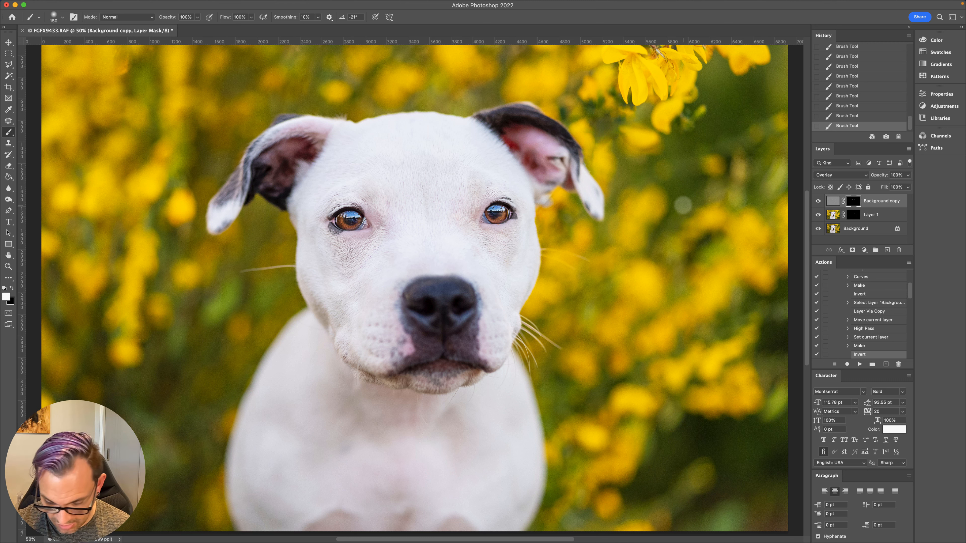
- Move the Background copy one level down in the layer stack, beneath Layer 1
key("super+minus")
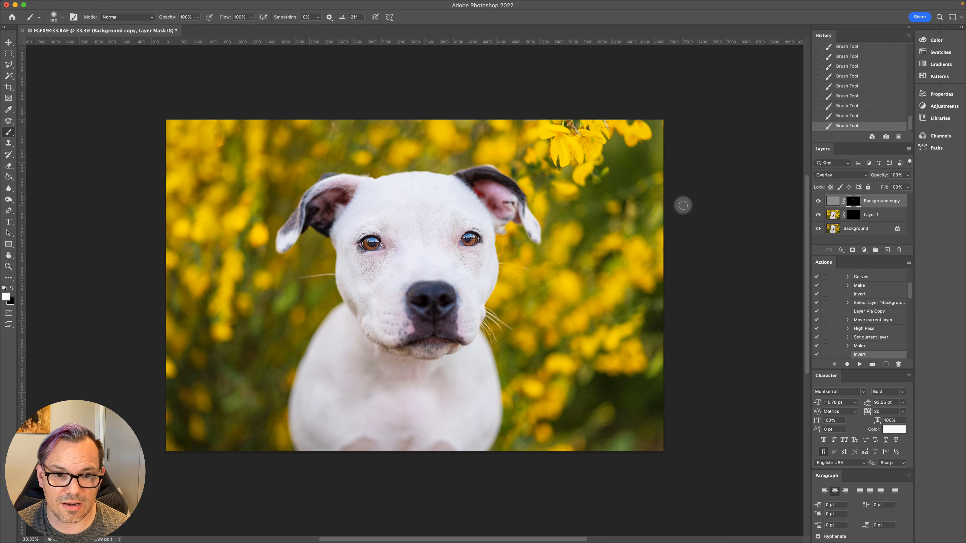
key("super+bracketleft")
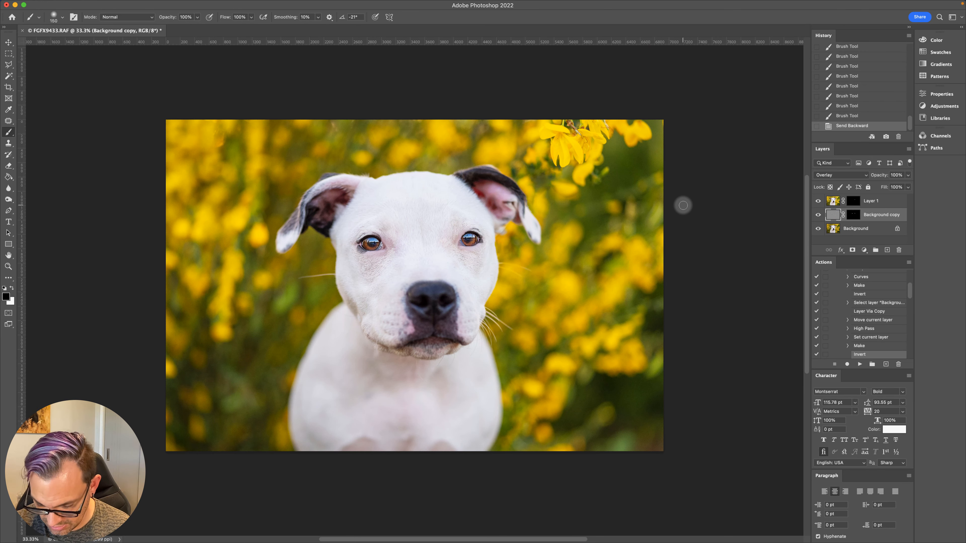
key("super+equal")
key("super+equal")
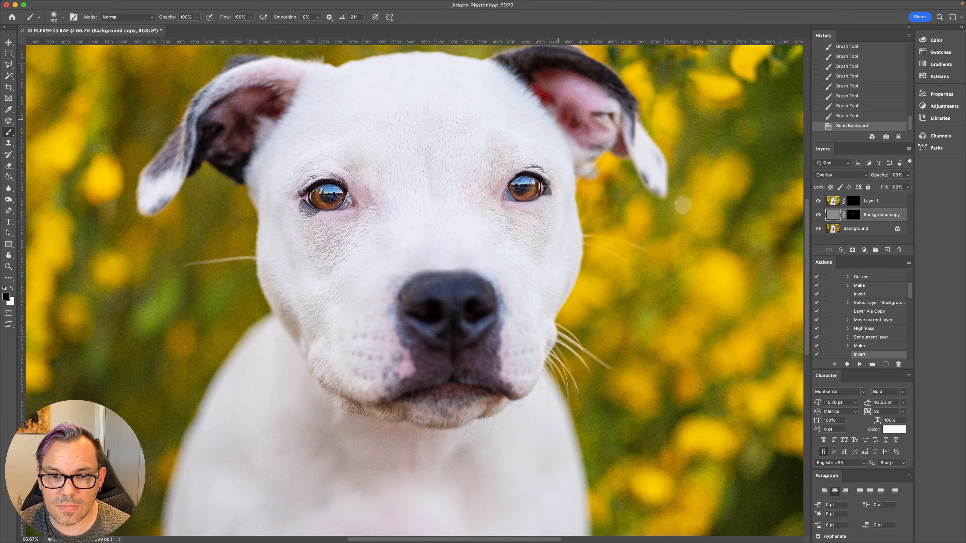
- Lower the opacity of the Background copy to about 73% and the opacity of Layer 1 to 72%
left_click(853, 214)
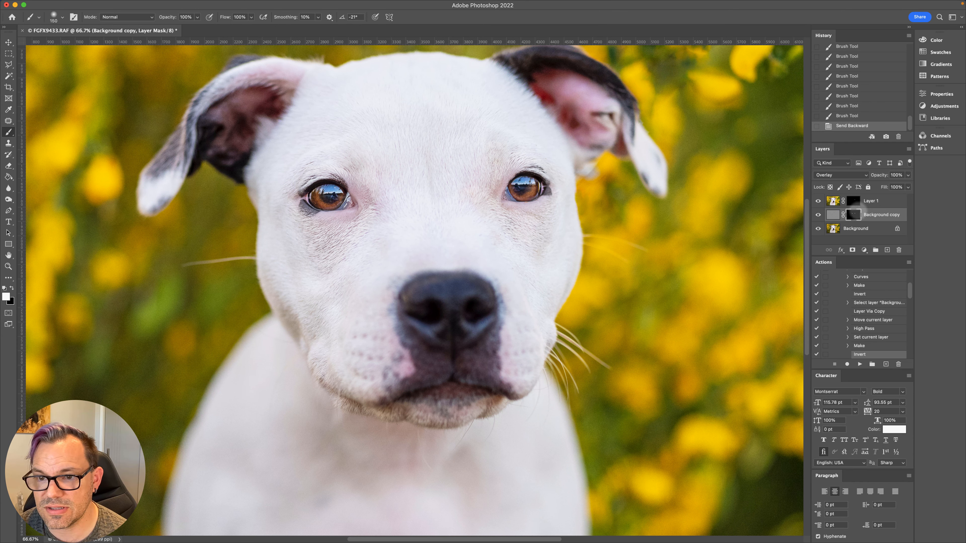
key("x")
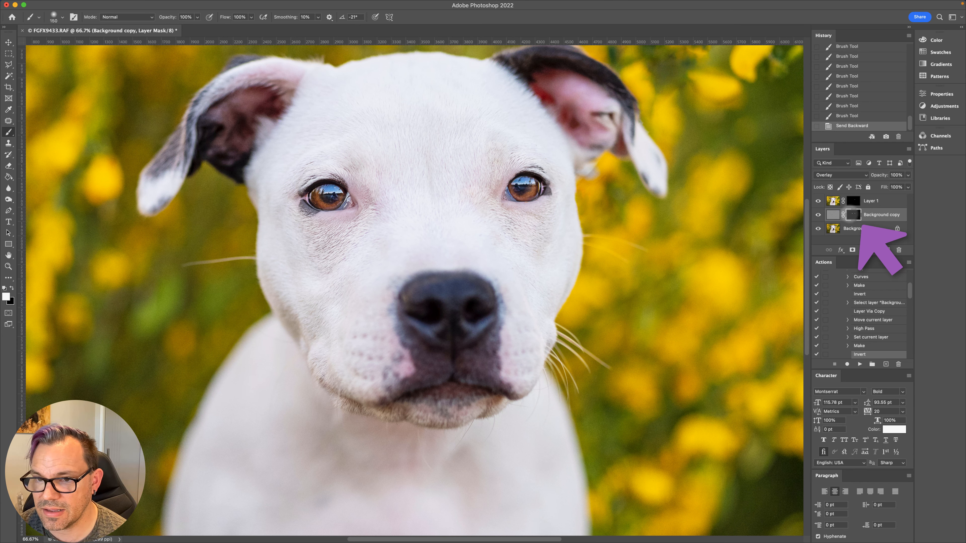
left_click(907, 186)
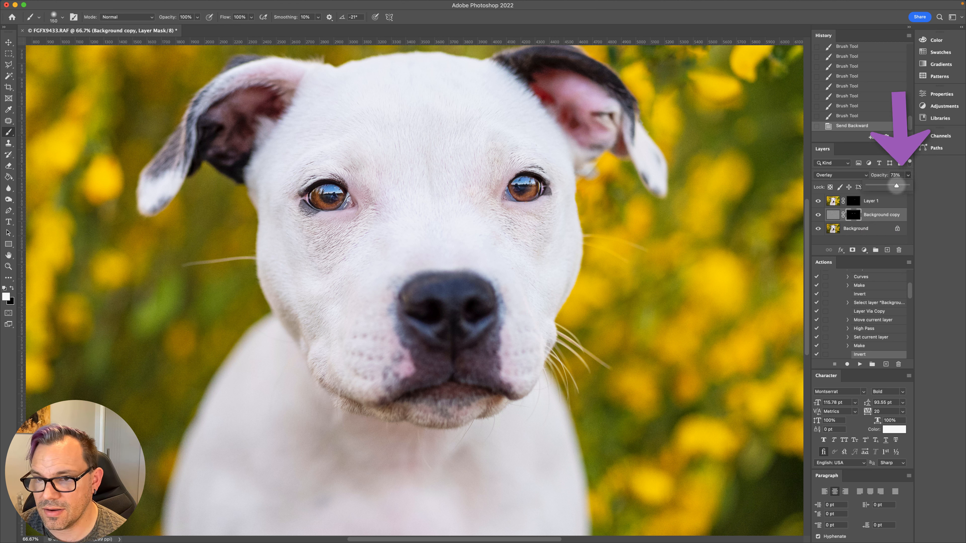
left_click(886, 201)
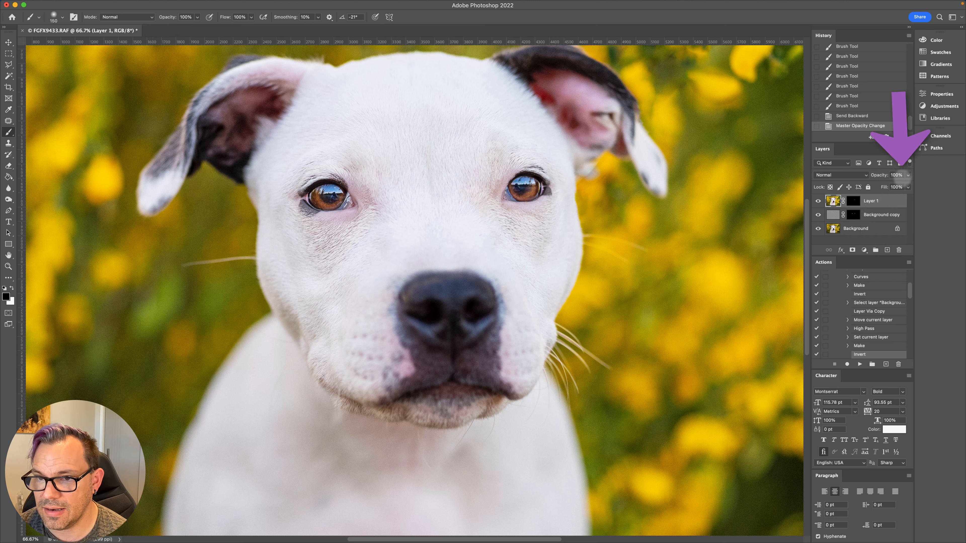
left_click(907, 175)
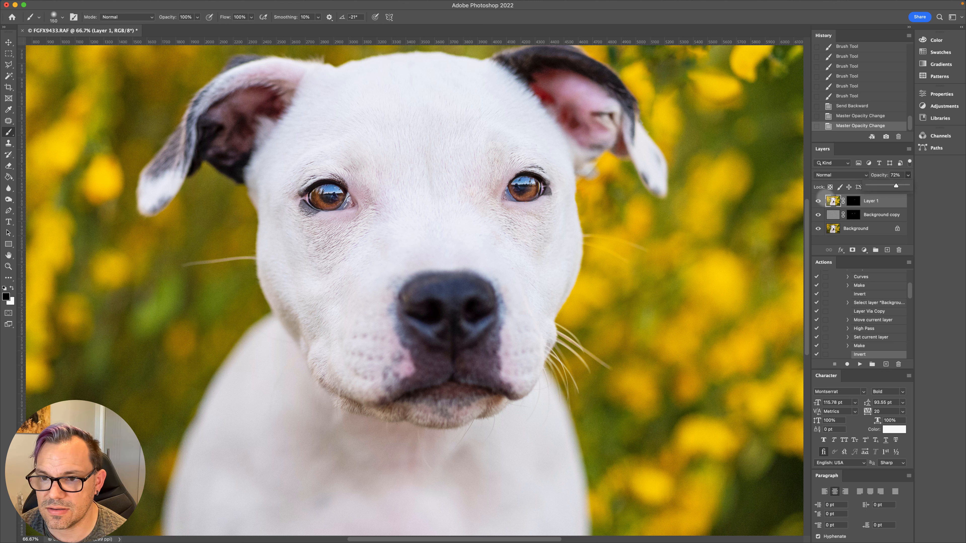
left_click(892, 200)
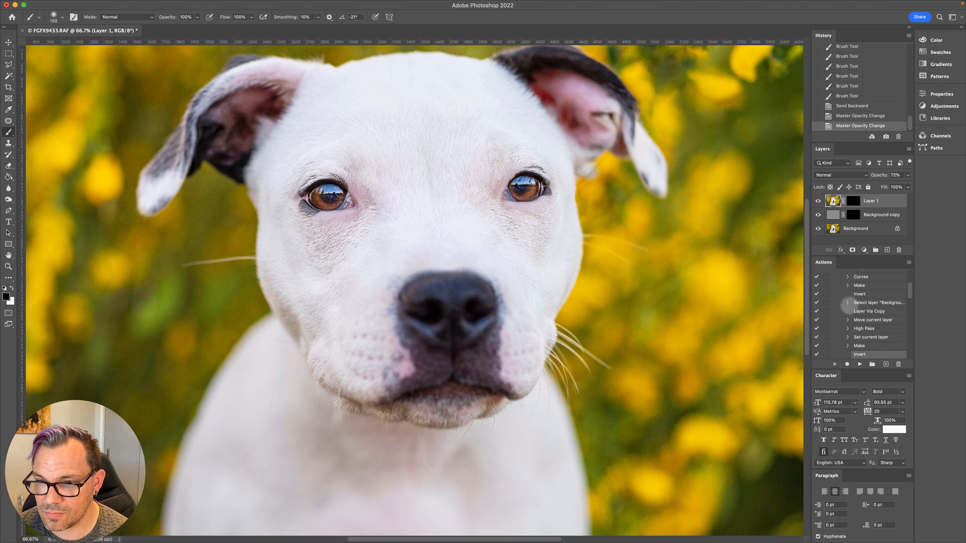
- Collapse the recorded commands of the GlitterEyes and Sparkle Eyes actions in the Glittereyes set
scroll(846, 287, "up", 6)
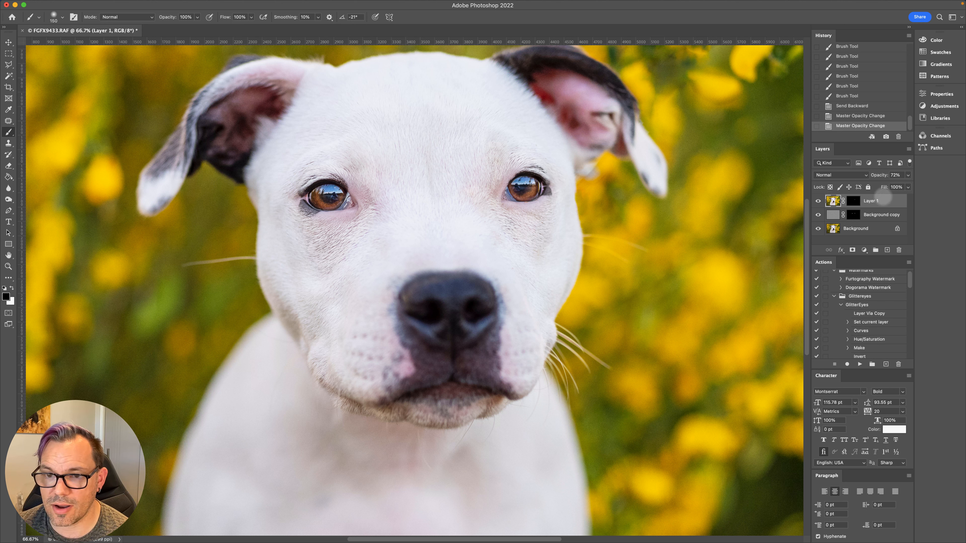
left_click(841, 305)
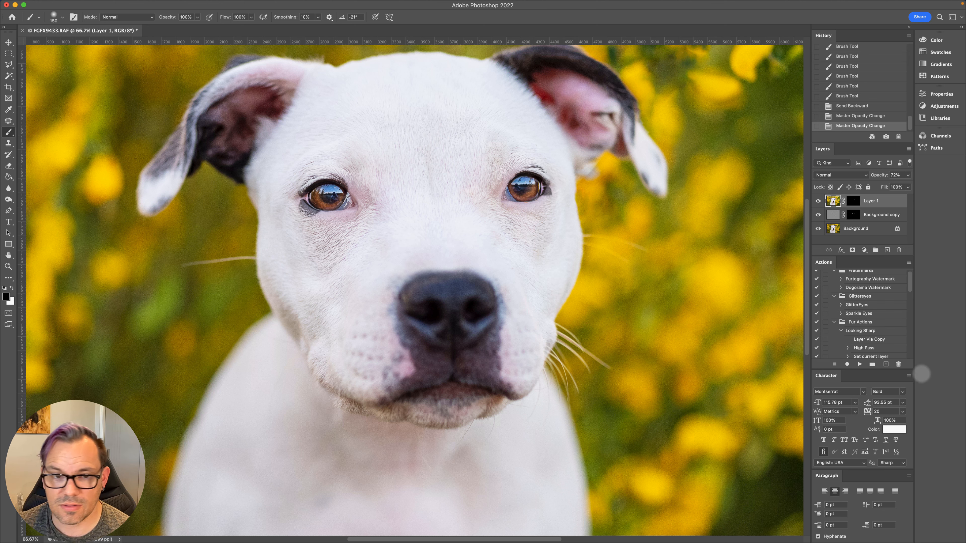
scroll(859, 314, "down", 5)
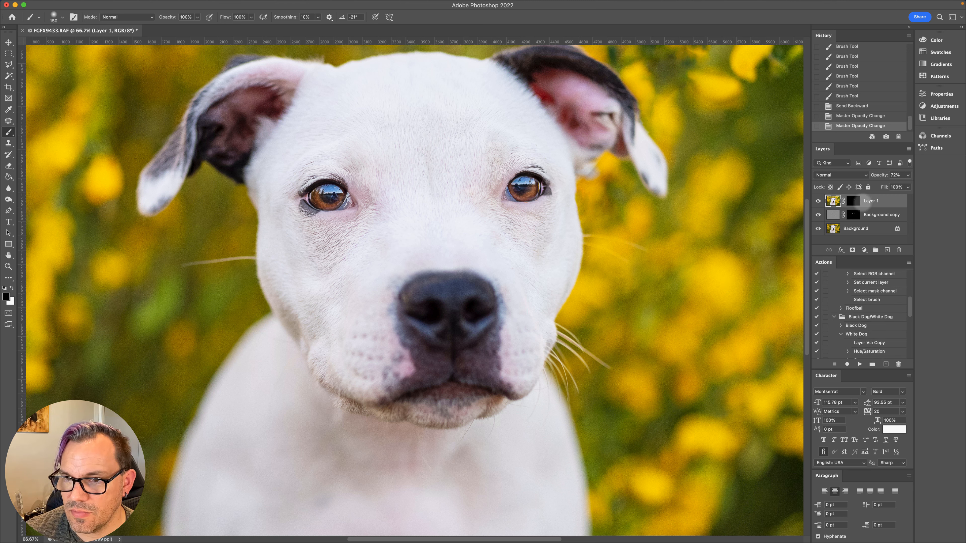
- Delete Layer 1 and the Background copy, and play the Sparkle Eyes action on the Background layer to rebuild both masked layers
left_click(877, 215, "shift")
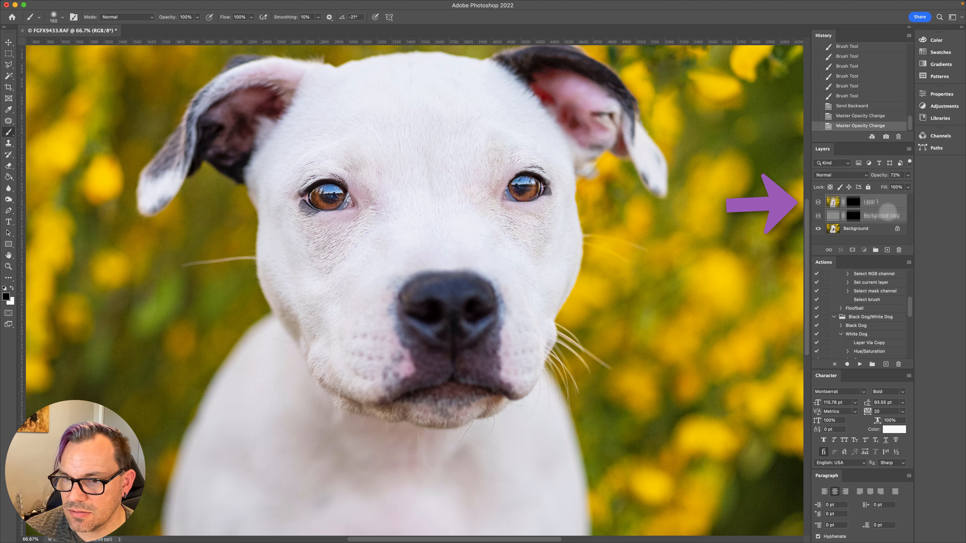
left_click_drag(877, 214, 898, 250)
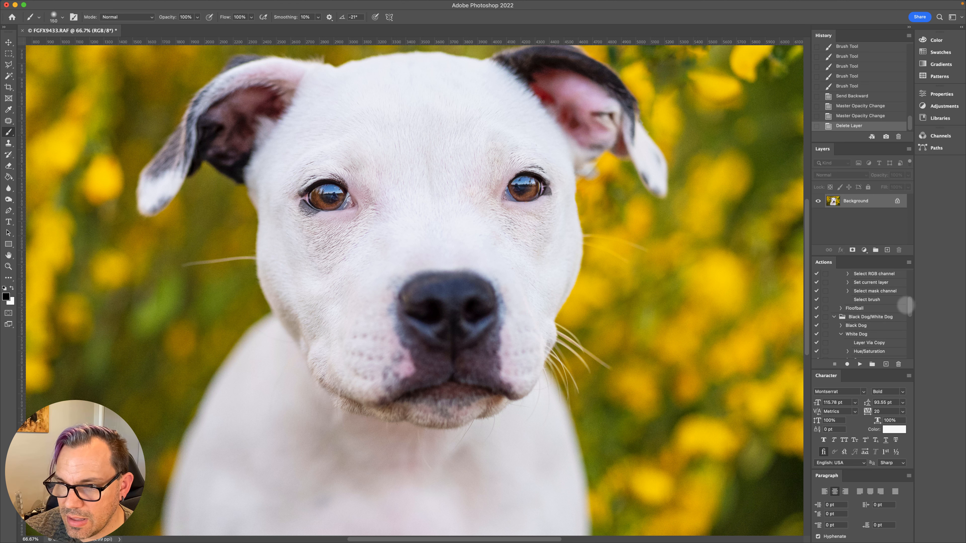
left_click_drag(908, 310, 903, 289)
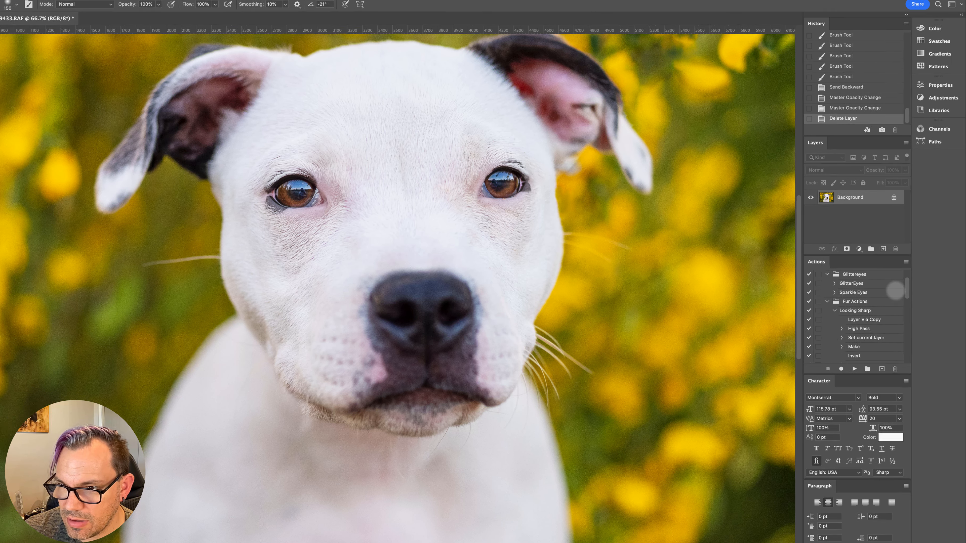
left_click(840, 308)
left_click(859, 274)
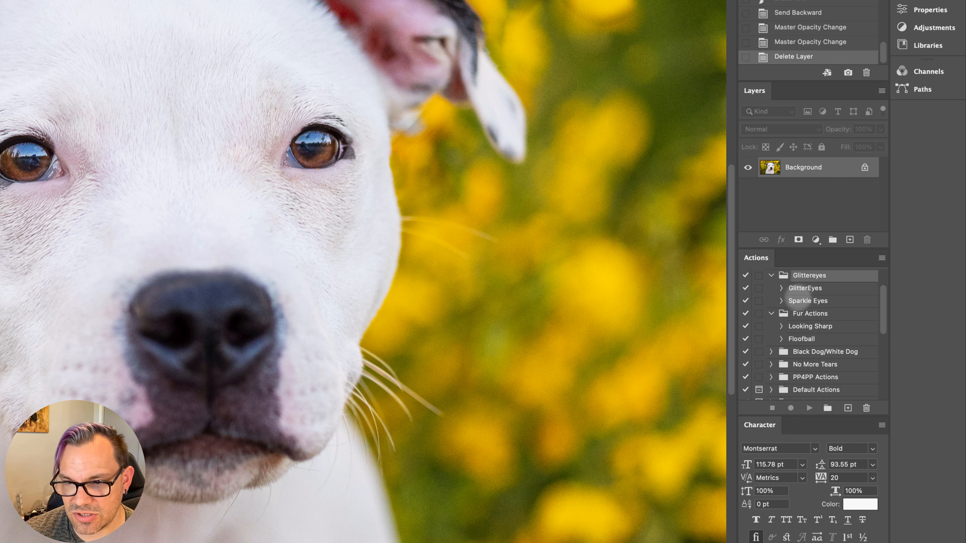
left_click(806, 301)
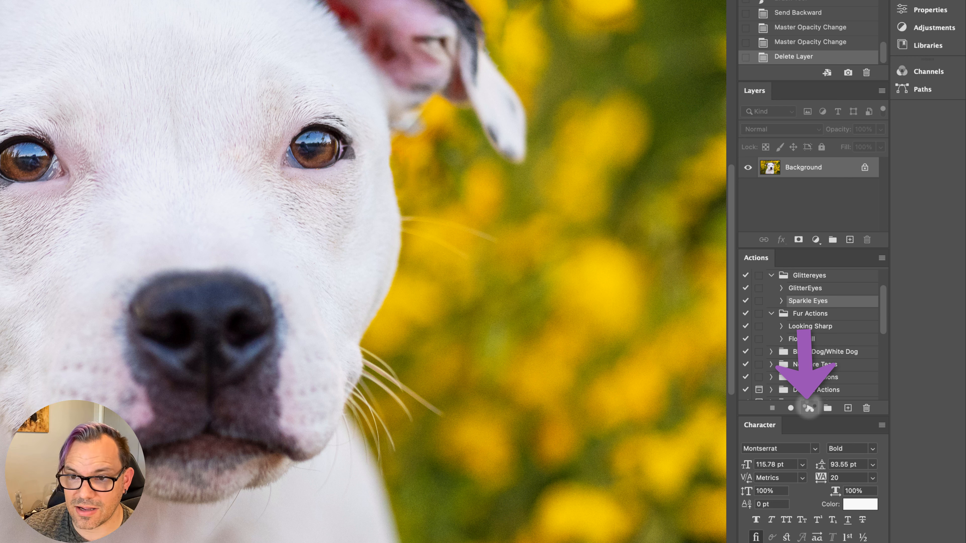
left_click(809, 408)
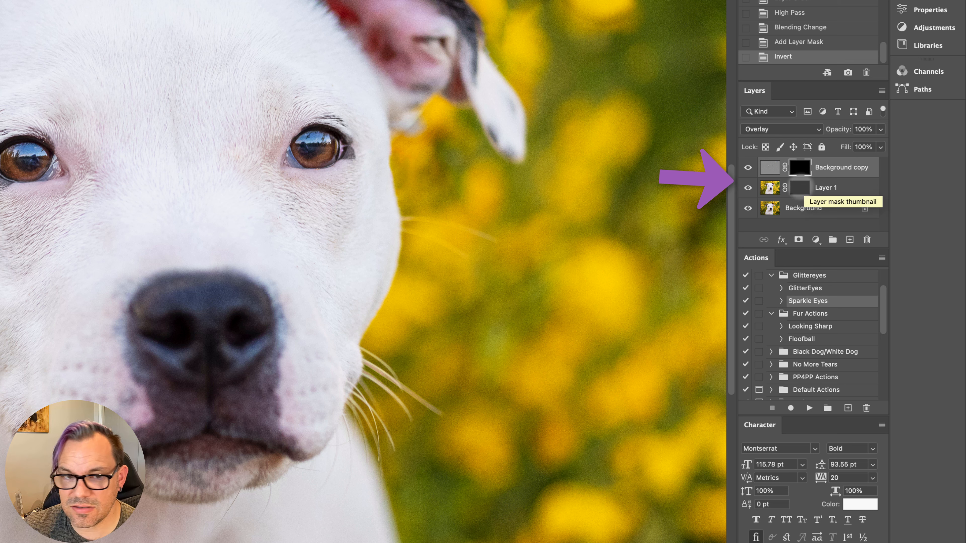
left_click(800, 188)
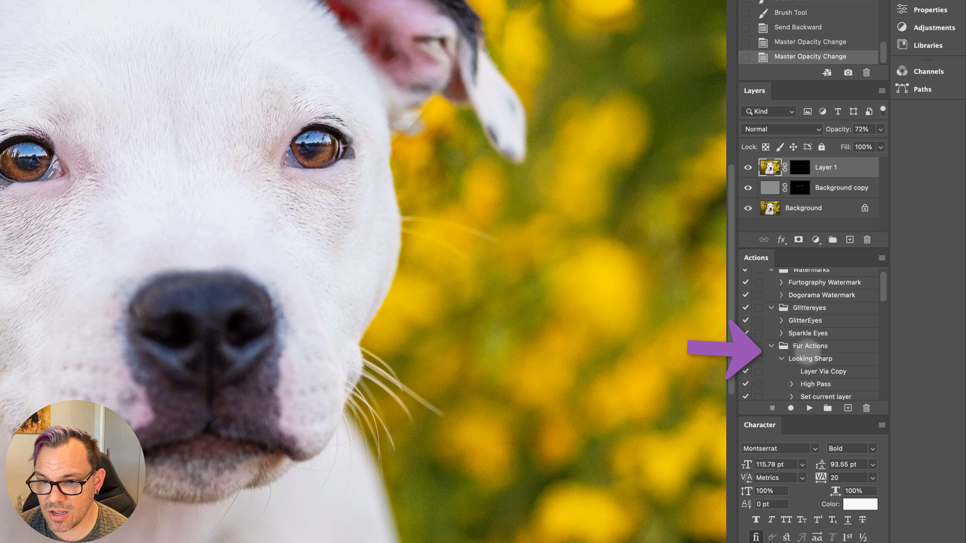
- Look through the saved action sets, including Watermarks, Glittereyes, Fur Actions and Black Dog/White Dog
scroll(820, 356, "down", 3)
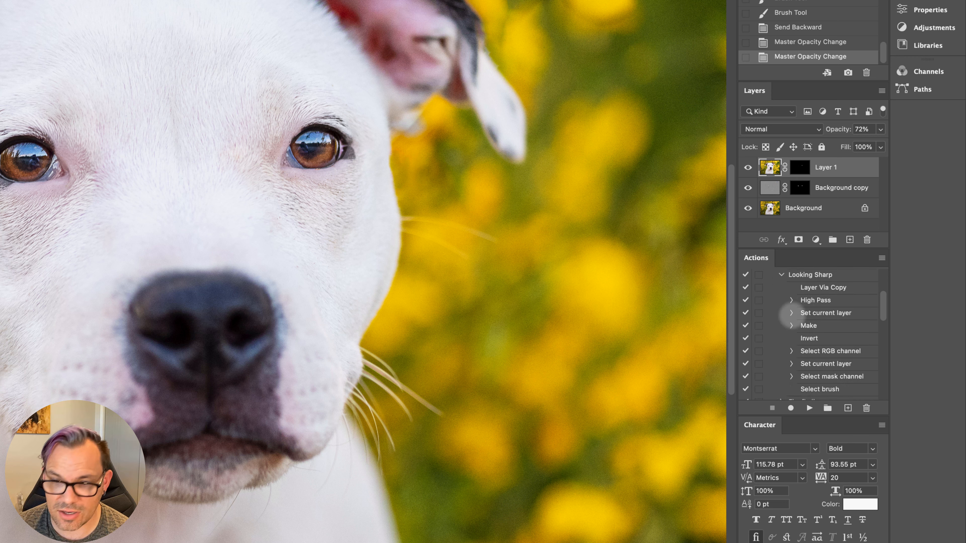
scroll(791, 315, "down", 3)
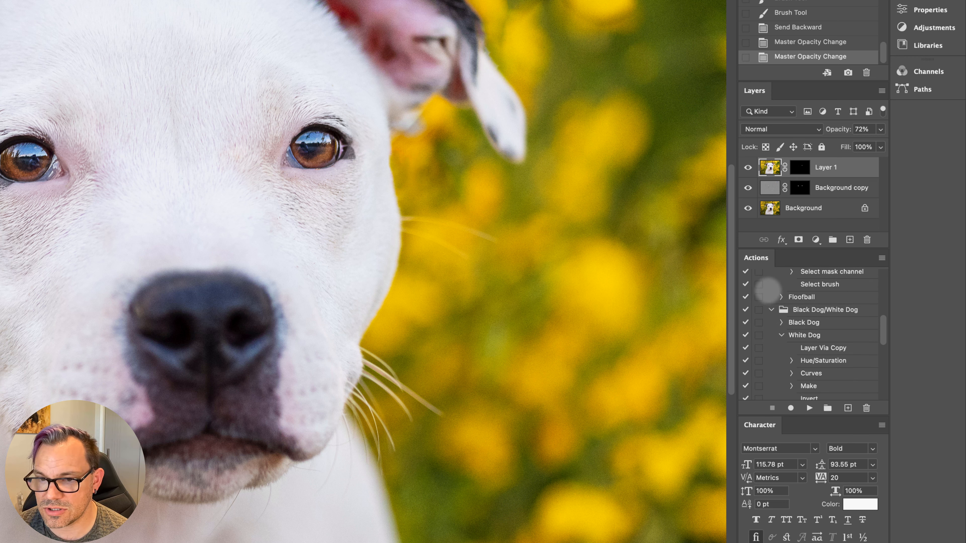
scroll(768, 290, "up", 8)
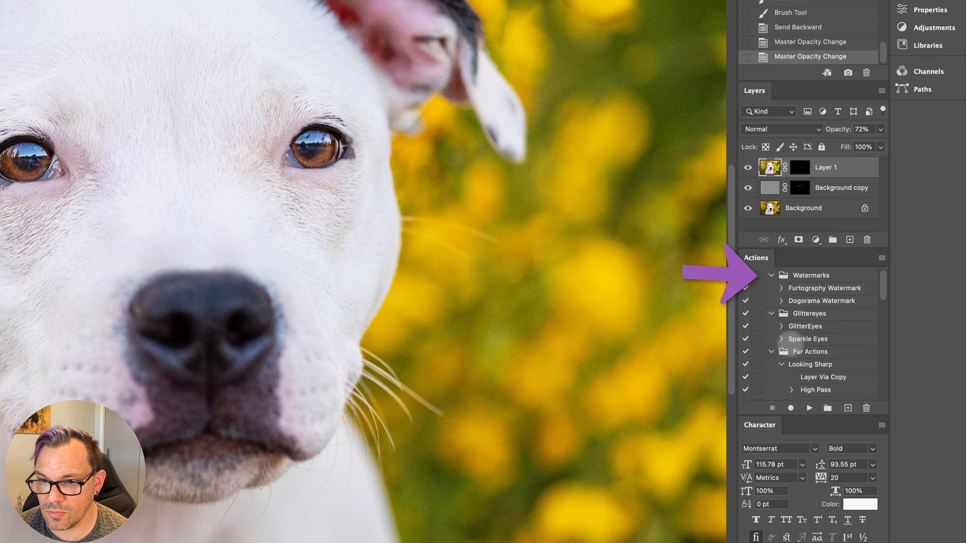
scroll(781, 339, "down", 6)
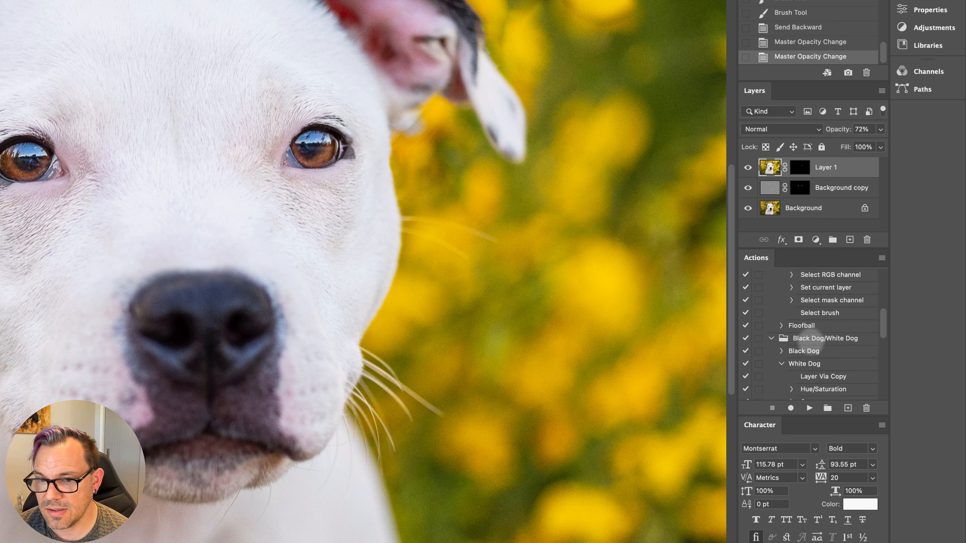